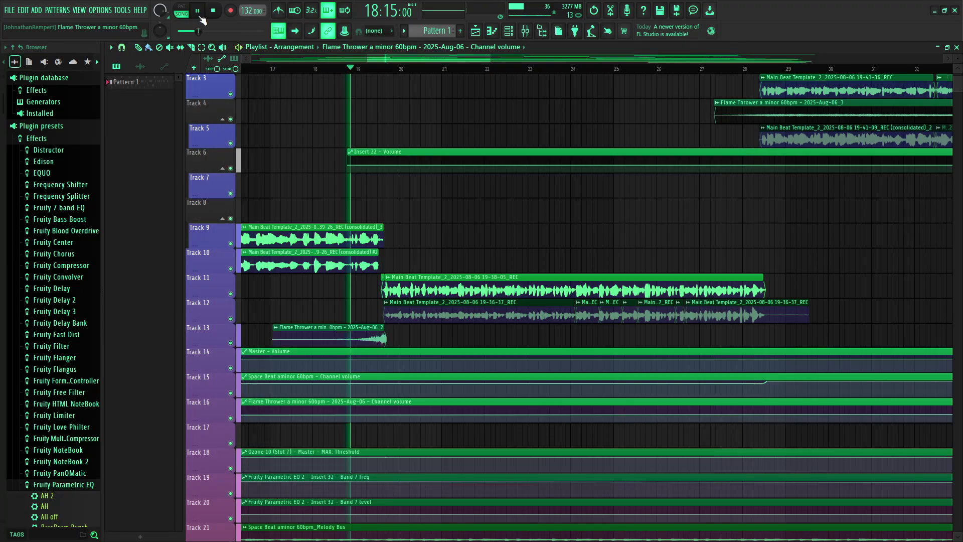
# Open the audio device settings and the FL Studio ASIO panel, and view the available input devices.
pyautogui.click(197, 10)
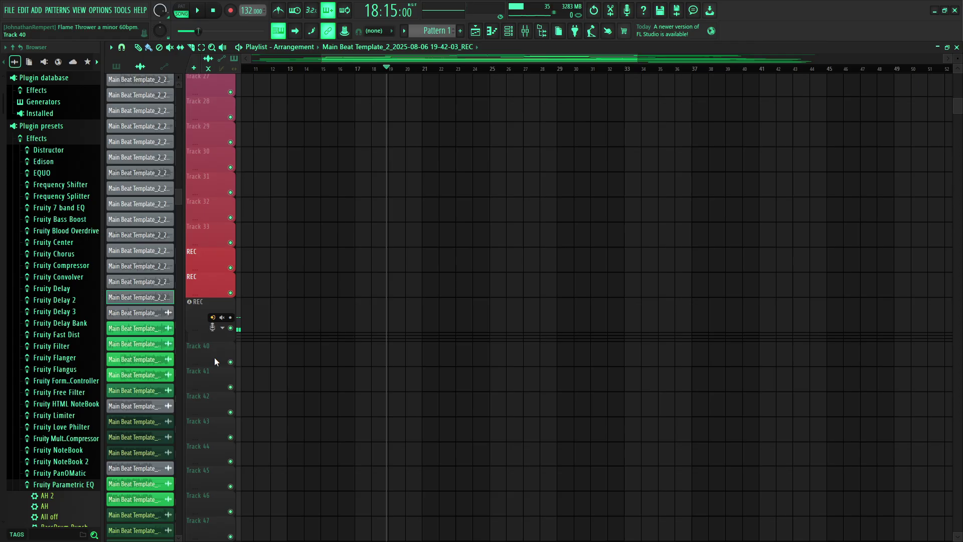
pyautogui.click(231, 317)
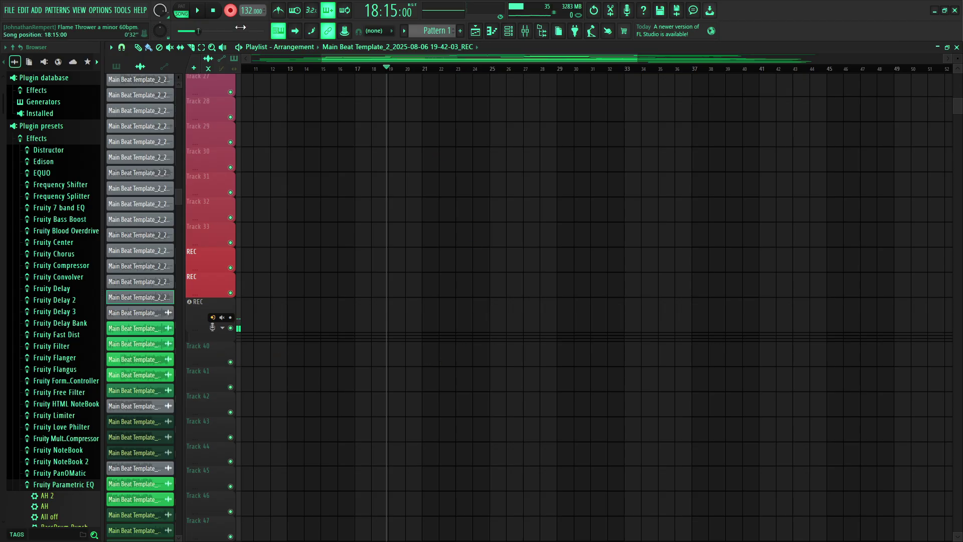
pyautogui.press('F10')
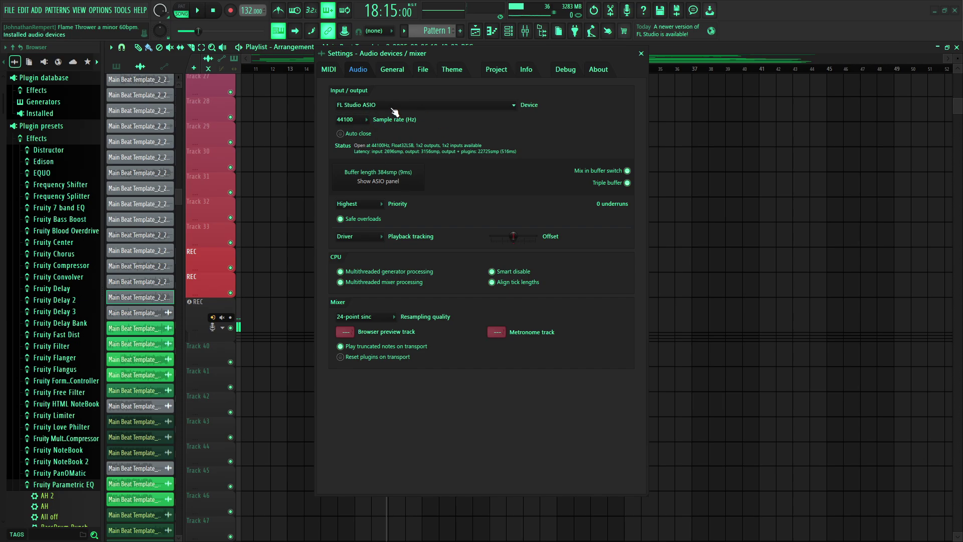
pyautogui.click(379, 178)
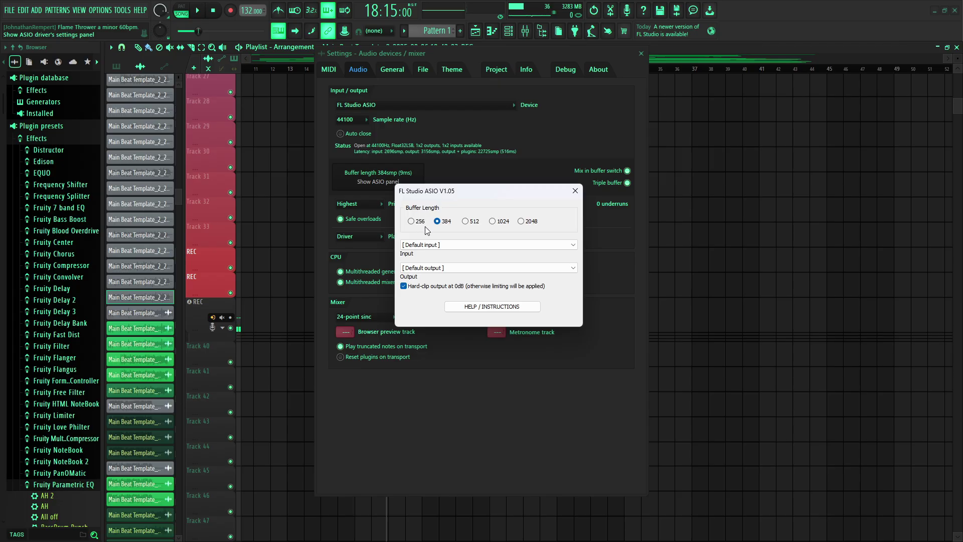
pyautogui.click(437, 245)
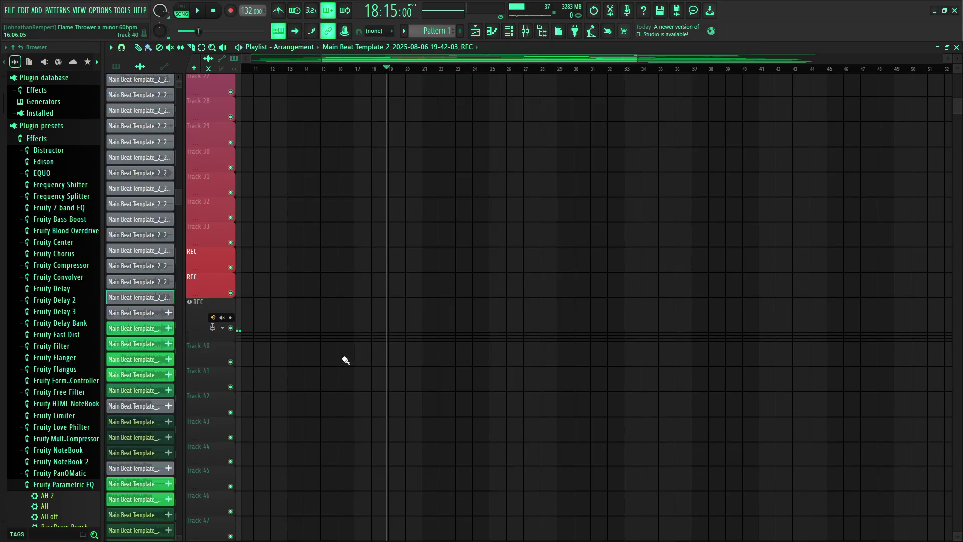
# Show the mixer, select the REC track, and view its external audio input choices.
pyautogui.scroll(3, 219, 340)
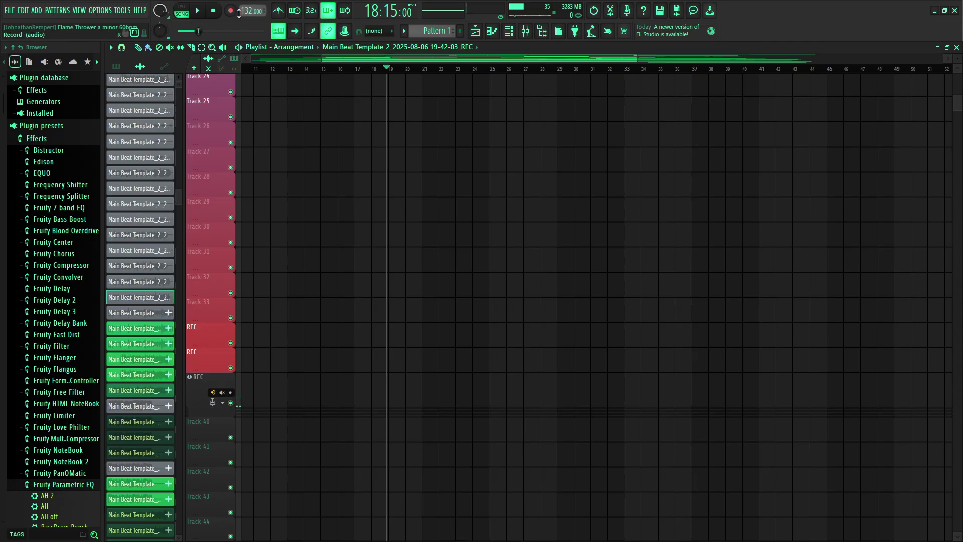
pyautogui.click(525, 31)
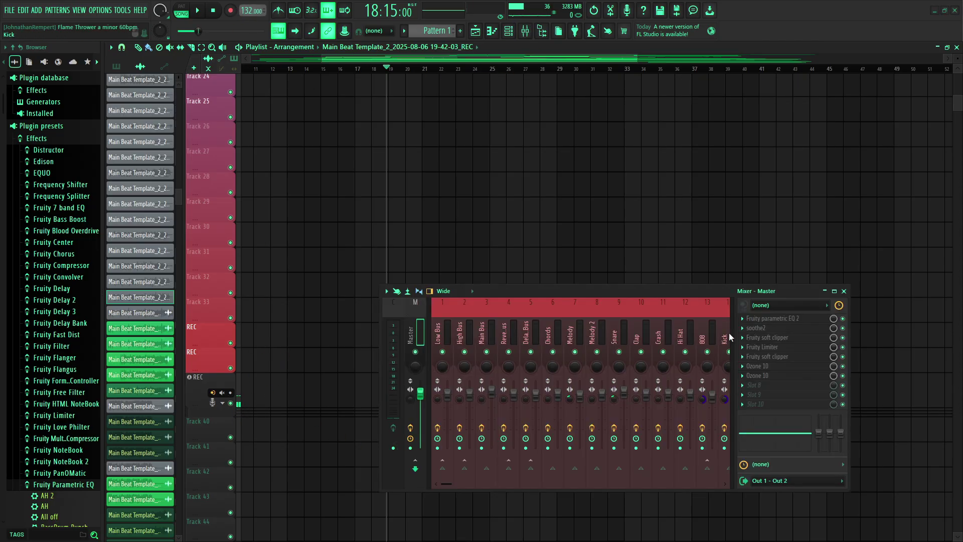
pyautogui.scroll(-1, 672, 356)
pyautogui.click(559, 322)
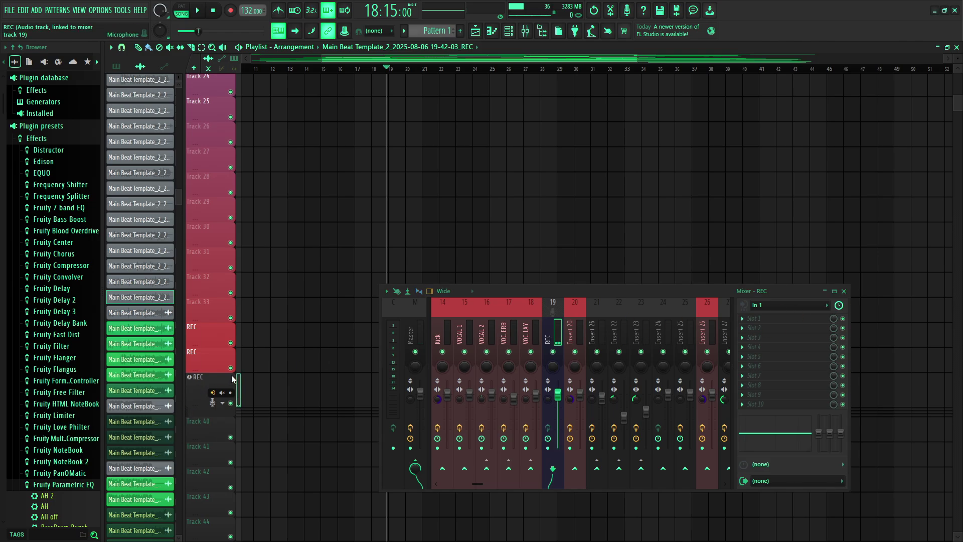
pyautogui.click(767, 305)
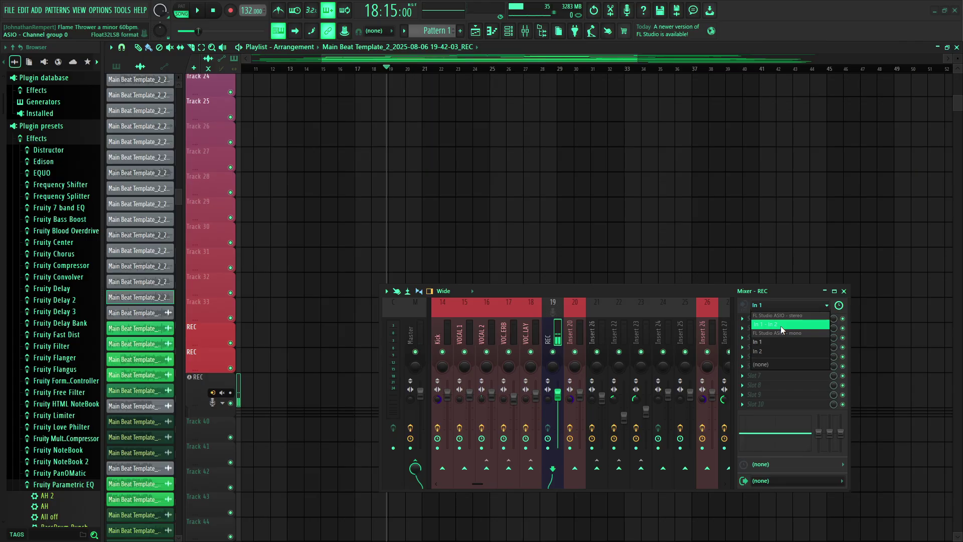
pyautogui.click(624, 301)
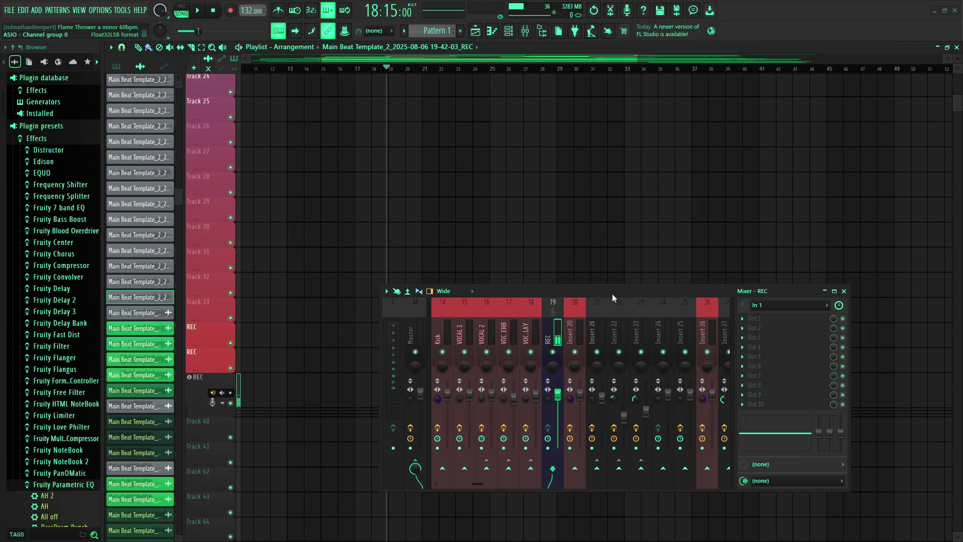
# Open the vocal recording on playlist Track 13 and load its waveform into the Newtone pitch corrector.
pyautogui.click(552, 334)
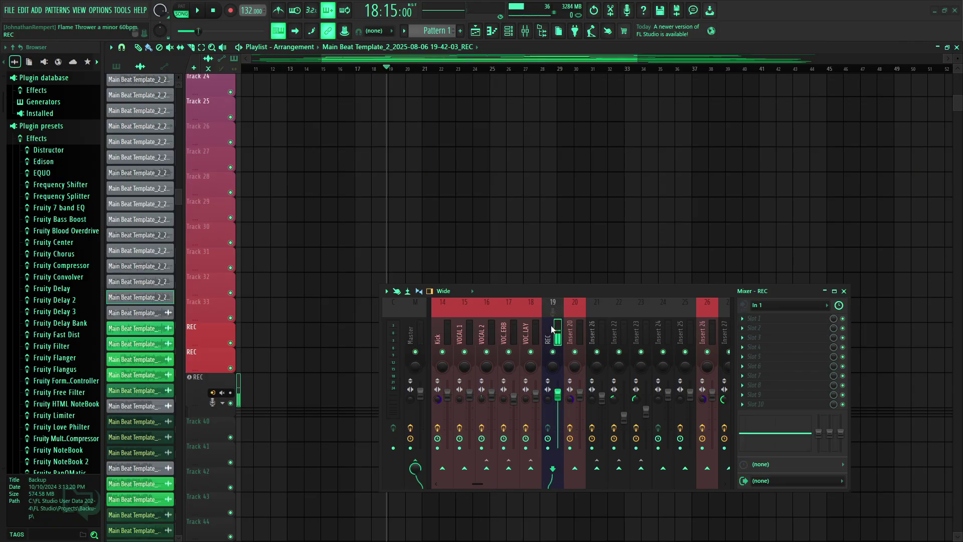
pyautogui.click(494, 335)
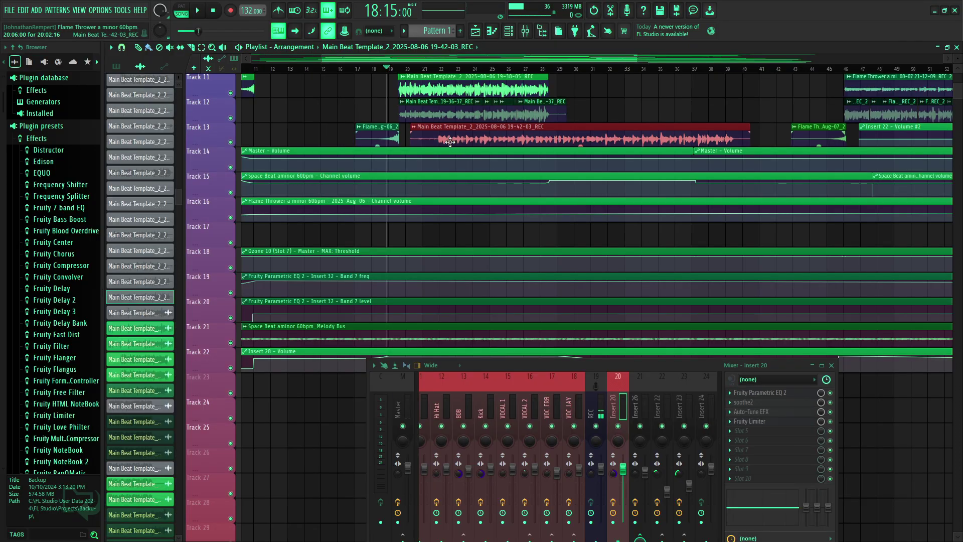
pyautogui.doubleClick(458, 137)
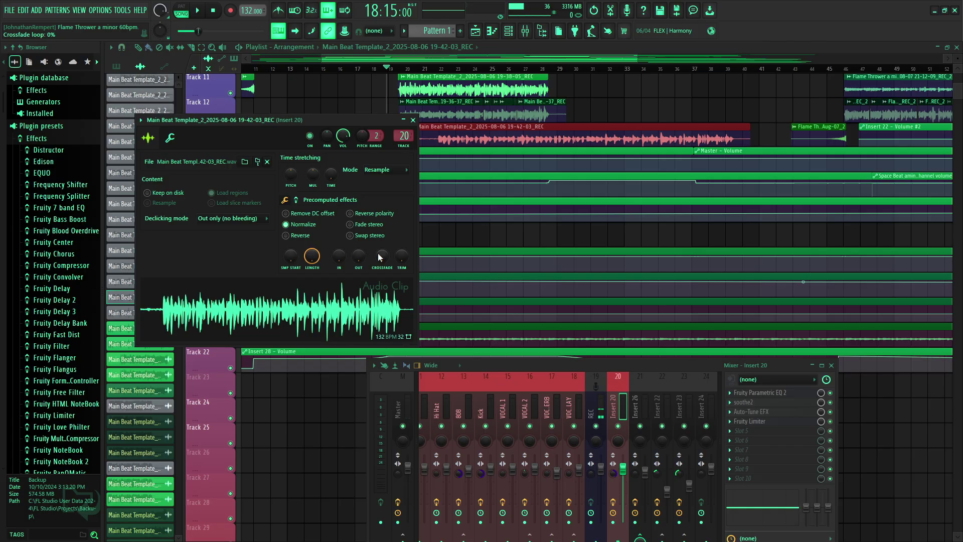
pyautogui.rightClick(313, 311)
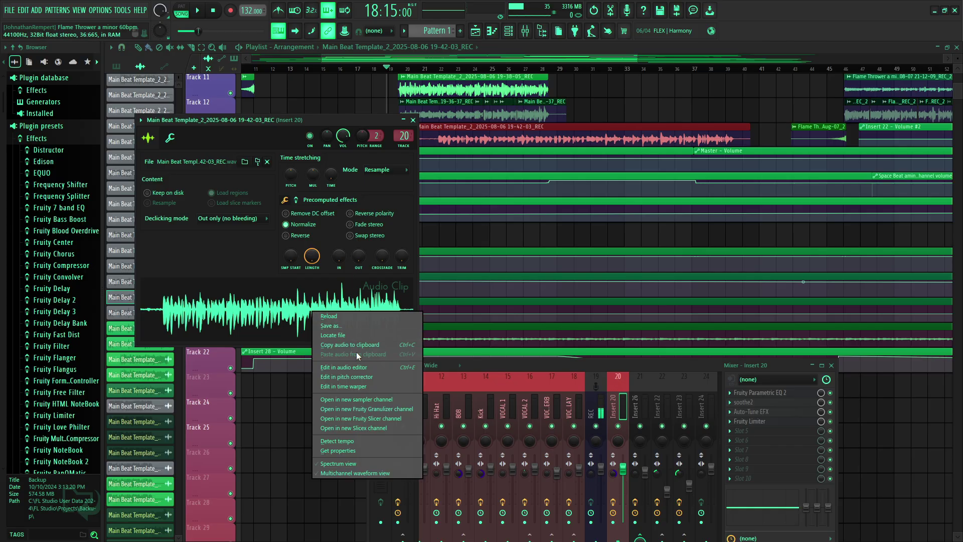
pyautogui.click(351, 379)
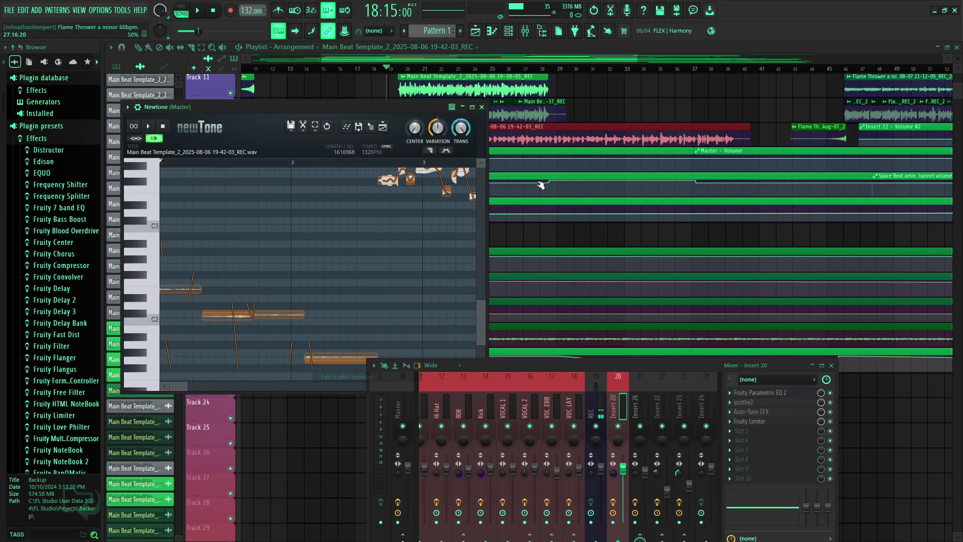
# Set the Newtone scale to A minor and snap the vocal notes to that scale.
pyautogui.click(307, 131)
pyautogui.moveTo(329, 265)
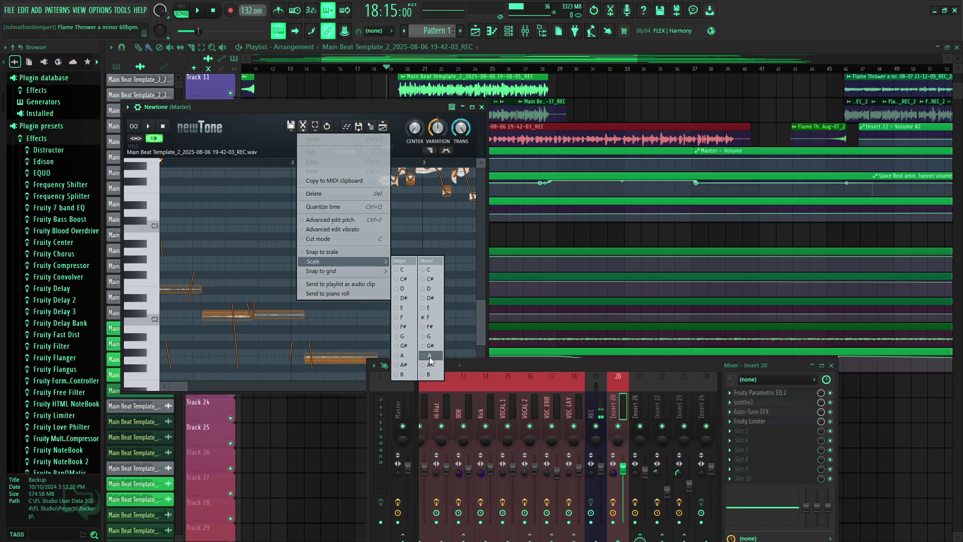
pyautogui.click(430, 357)
pyautogui.click(303, 127)
pyautogui.click(338, 255)
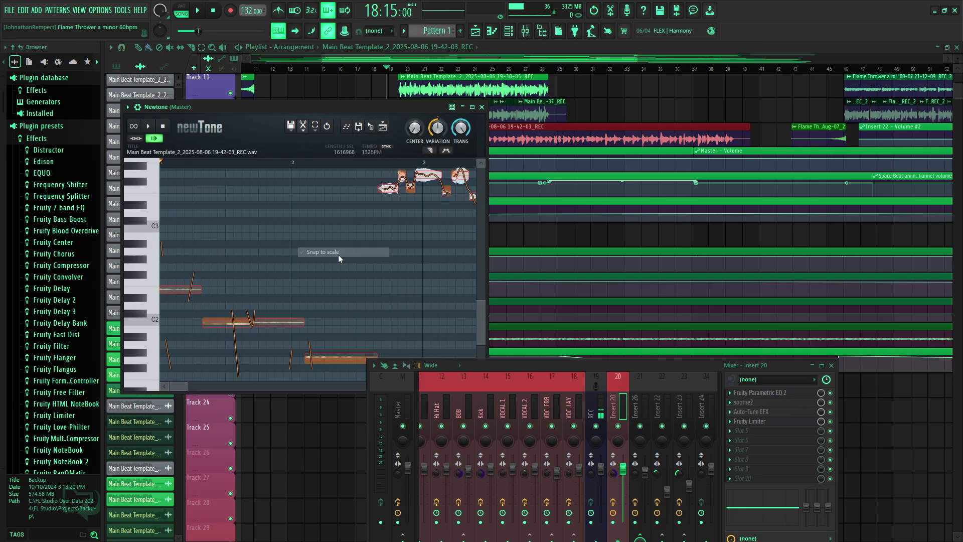
# Raise the Center amount to its maximum for all the vocal notes in Newtone.
pyautogui.moveTo(442, 185); pyautogui.dragTo(281, 260)
pyautogui.scroll(-1, 282, 260)
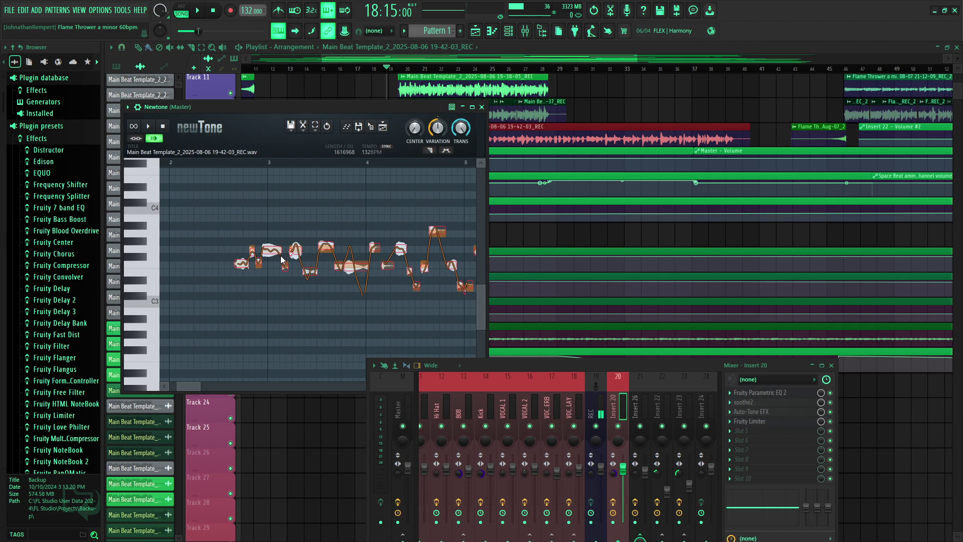
pyautogui.scroll(2, 284, 260)
pyautogui.moveTo(417, 133); pyautogui.dragTo(417, 101)
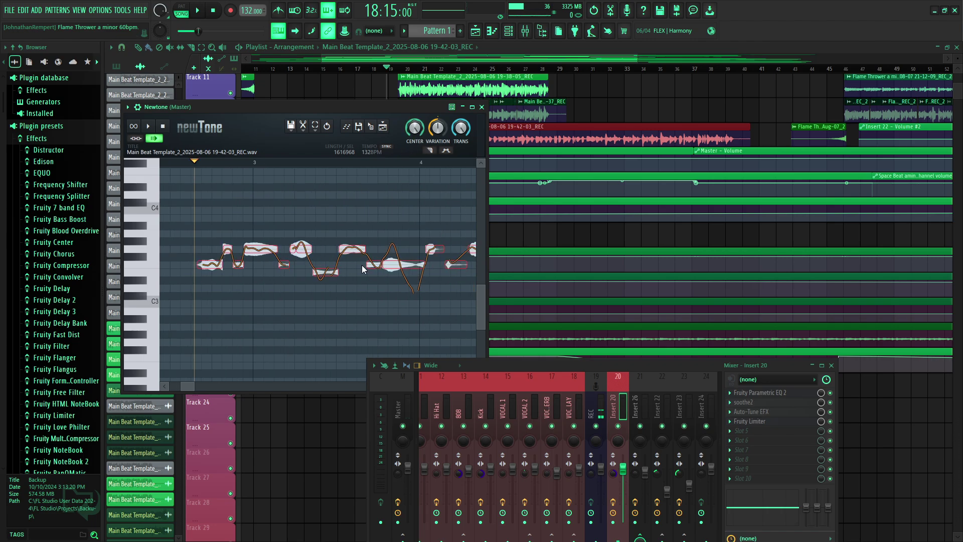
# Try low and high pitch variation on the vocal notes and reduce the note transition to its minimum.
pyautogui.moveTo(438, 129); pyautogui.dragTo(438, 173)
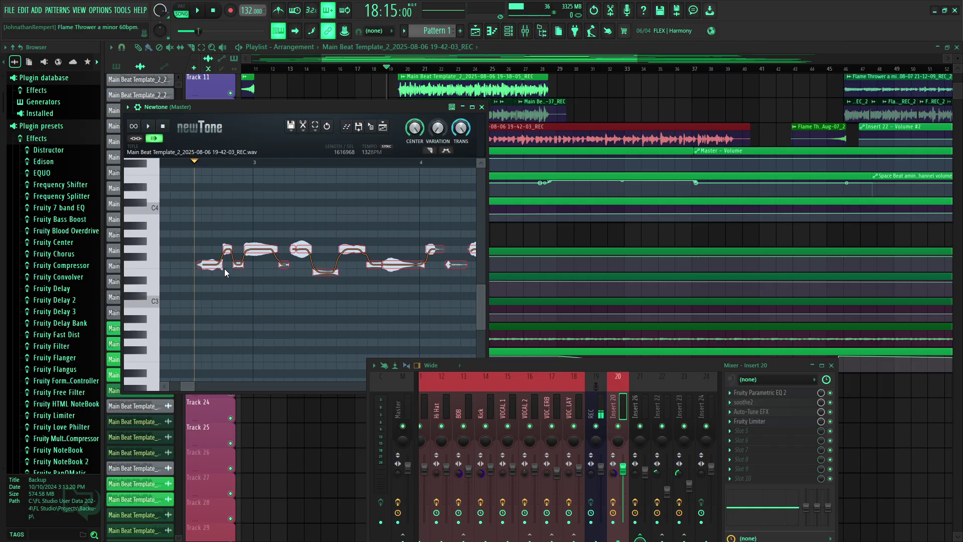
pyautogui.moveTo(436, 130); pyautogui.dragTo(436, 93)
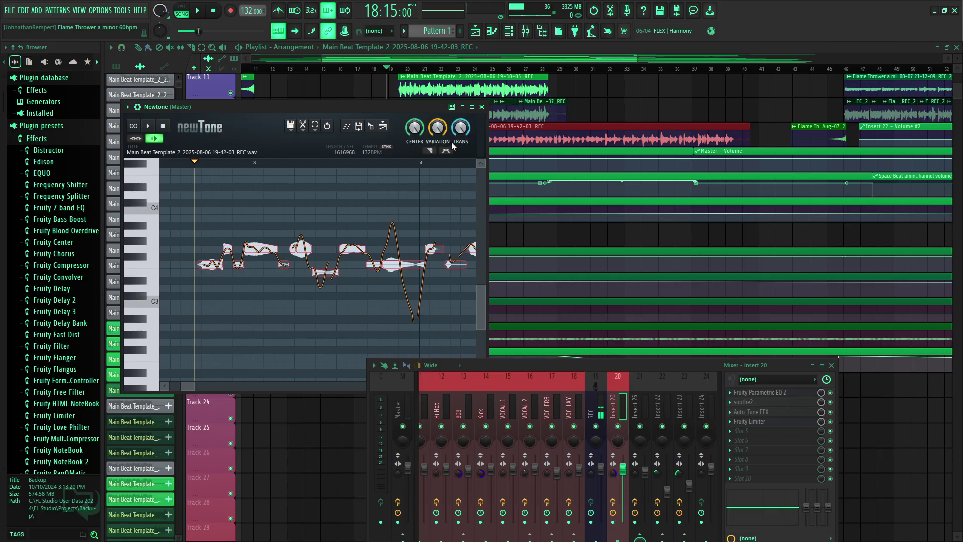
pyautogui.moveTo(461, 128); pyautogui.dragTo(461, 95)
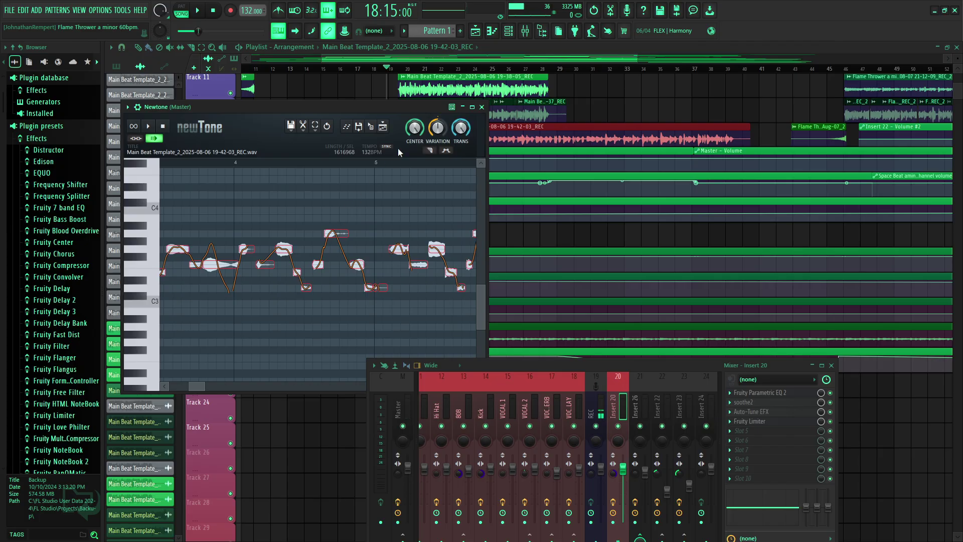
pyautogui.moveTo(460, 128); pyautogui.dragTo(460, 146)
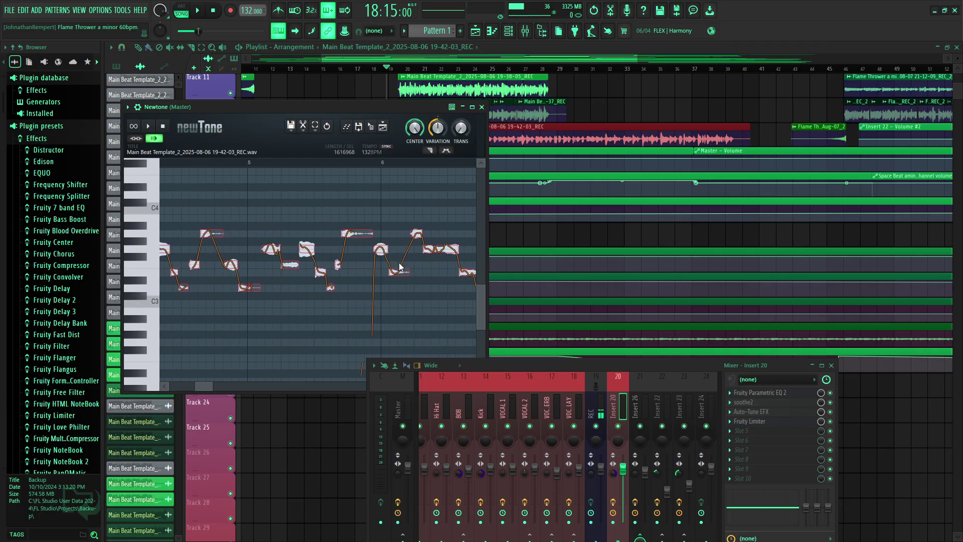
# Place the pitch-corrected vocal from Newtone on playlist Track 17, starting near bar 19.
pyautogui.scroll(-3, 346, 281)
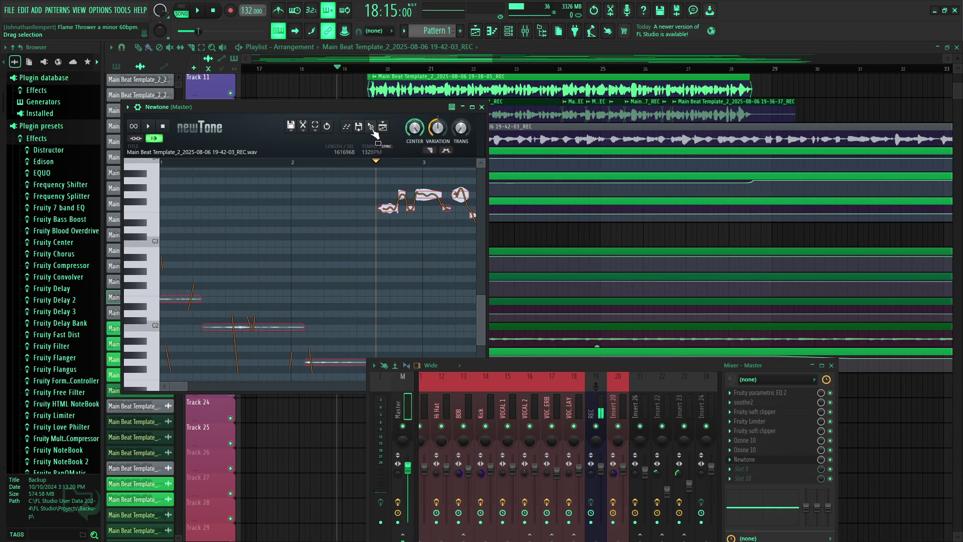
pyautogui.moveTo(373, 129); pyautogui.dragTo(505, 230)
pyautogui.moveTo(614, 231); pyautogui.dragTo(468, 237)
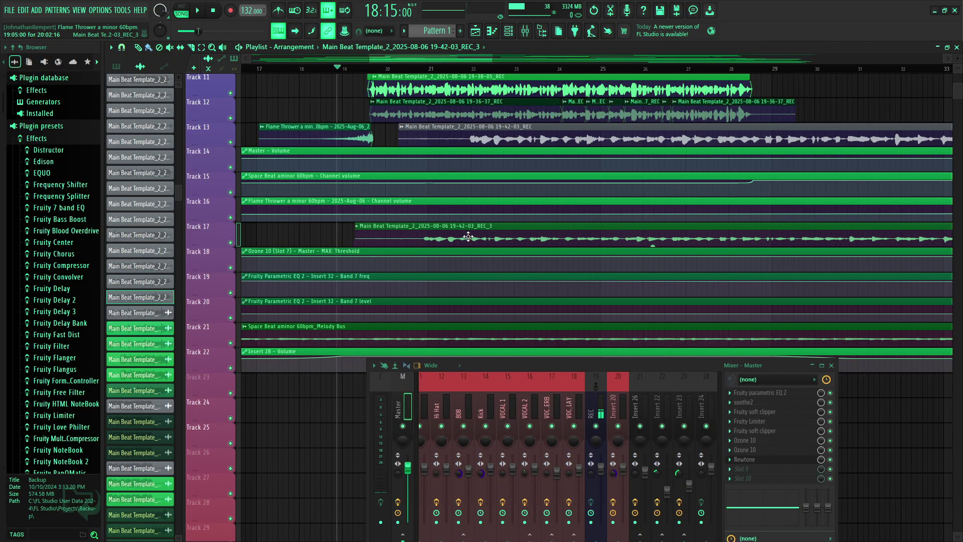
# Set the declicking mode of the corrected vocal clip on Track 17 to Smooth (bleeding).
pyautogui.doubleClick(468, 237)
pyautogui.click(303, 284)
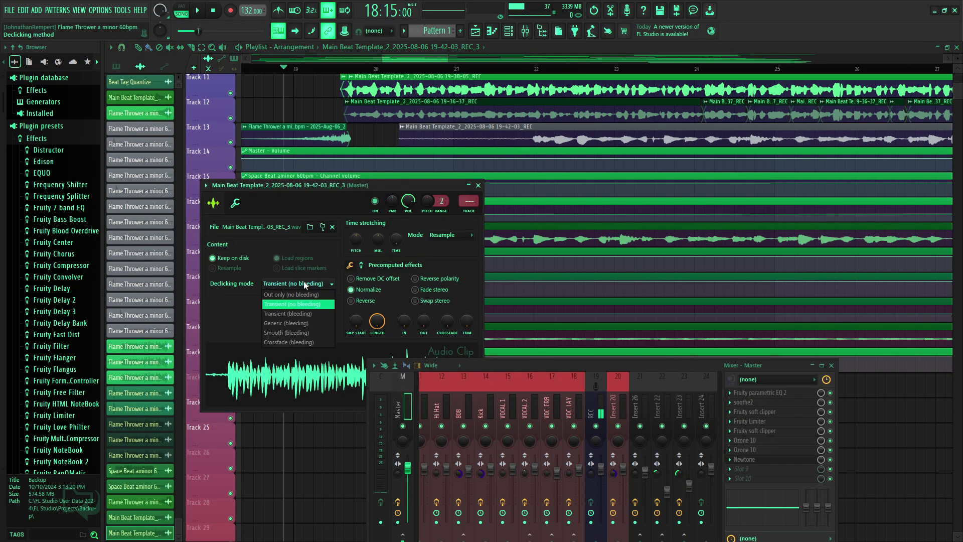
pyautogui.click(302, 334)
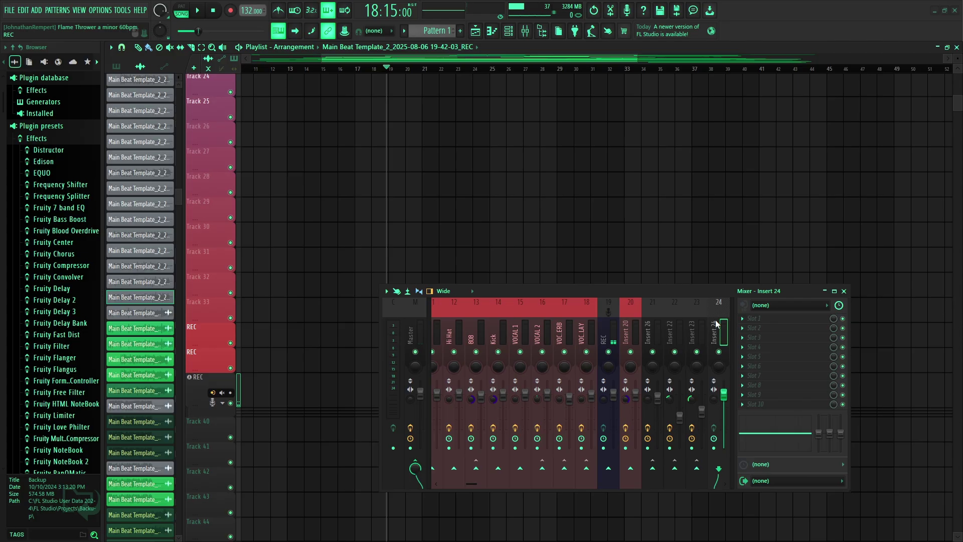
# Select mixer track Insert 20, nudge the band 1 high-pass filter in its Fruity Parametric EQ 2, and close the EQ.
pyautogui.click(654, 328)
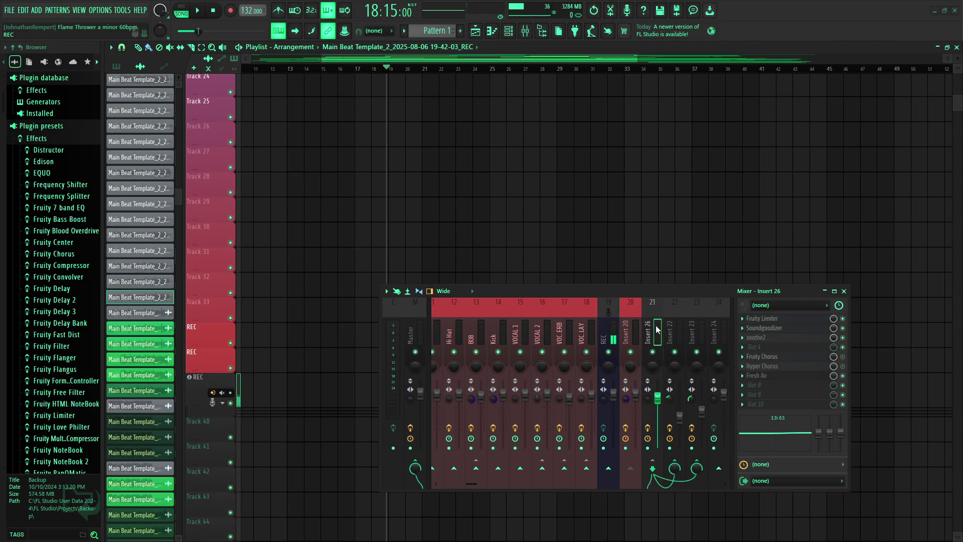
pyautogui.click(628, 334)
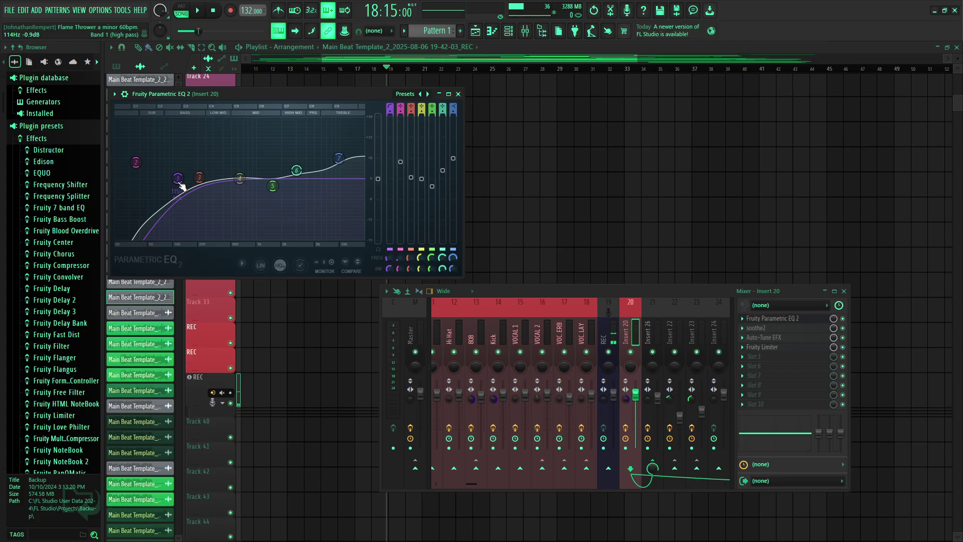
pyautogui.moveTo(179, 182); pyautogui.dragTo(180, 183)
pyautogui.click(458, 94)
pyautogui.moveTo(653, 288); pyautogui.dragTo(640, 362)
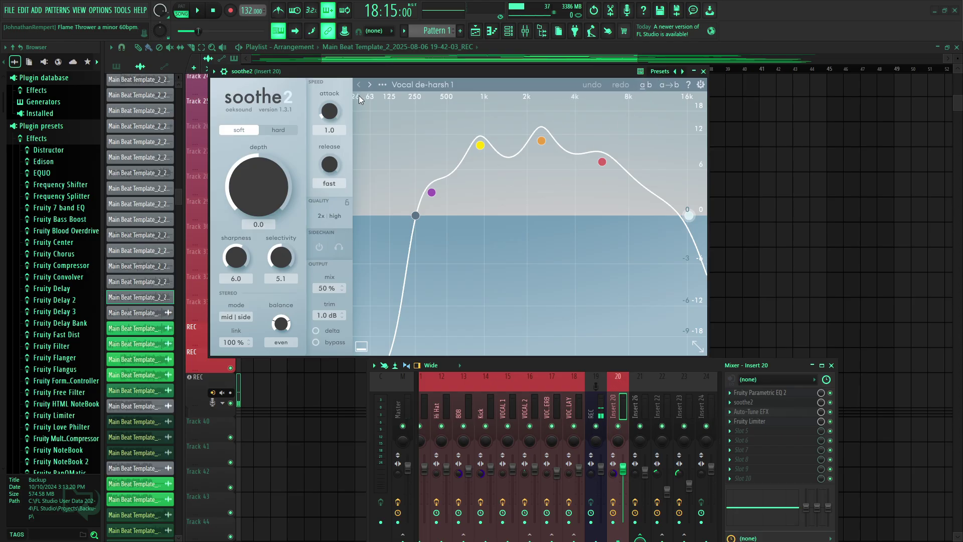
# Browse the preset categories in Insert 20's soothe2 without loading another preset, and close the plugin.
pyautogui.click(395, 81)
pyautogui.scroll(-2, 399, 301)
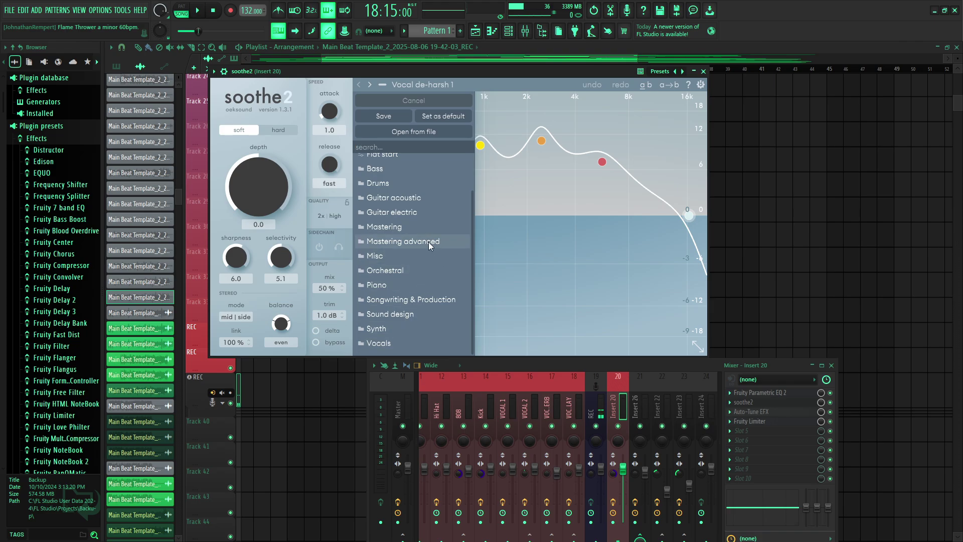
pyautogui.click(556, 205)
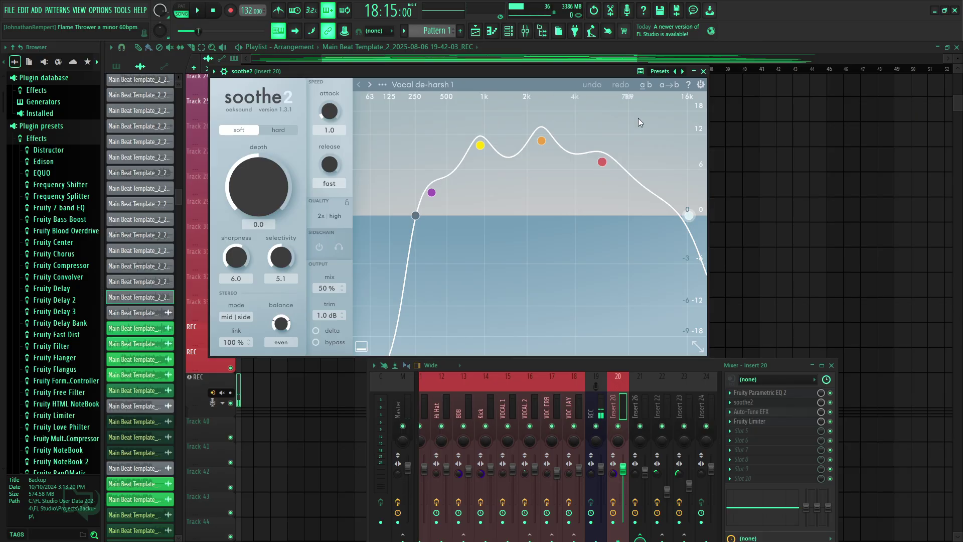
pyautogui.click(703, 72)
# Check the input type choices in Insert 20's Auto-Tune EFX, keeping Low Male.
pyautogui.moveTo(509, 72)
pyautogui.mouseDown()
pyautogui.moveTo(342, 189)
pyautogui.moveTo(619, 117)
pyautogui.moveTo(492, 70)
pyautogui.mouseUp()
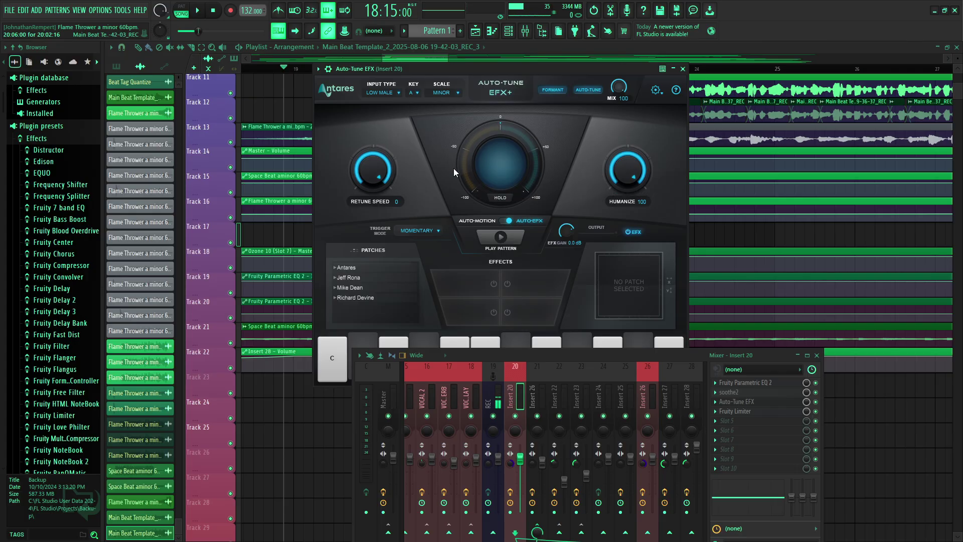
pyautogui.scroll(4, 795, 209)
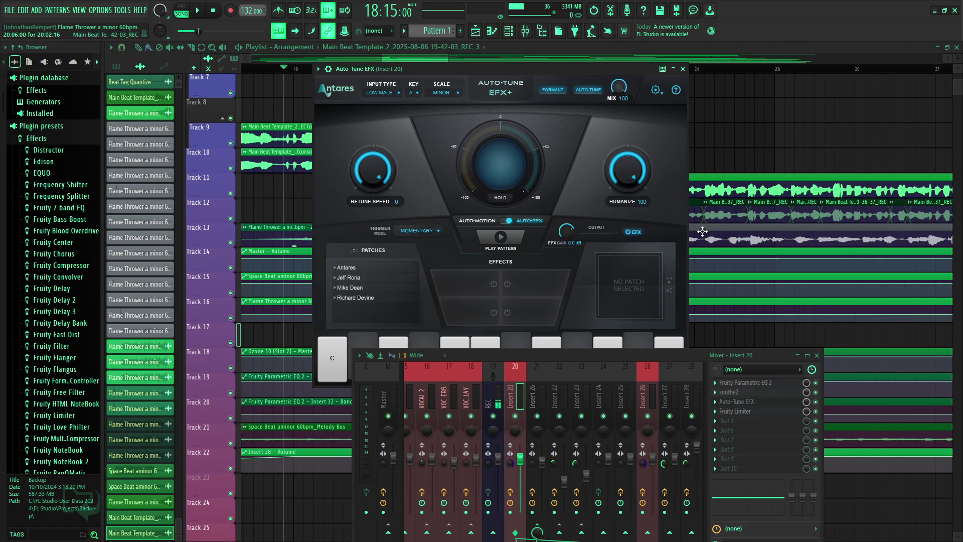
pyautogui.click(382, 92)
pyautogui.click(401, 124)
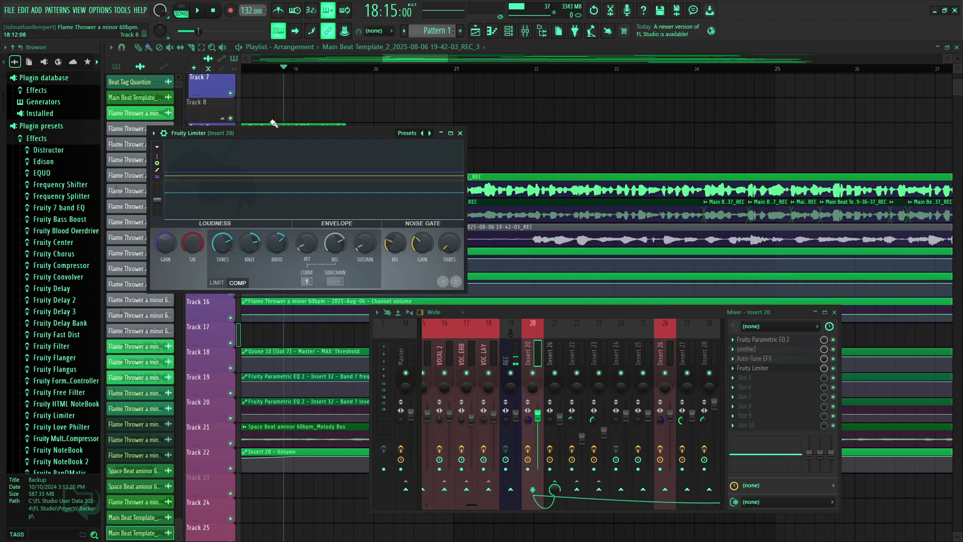
# Review the compressor settings of Insert 20's Fruity Limiter and close the plugin.
pyautogui.moveTo(277, 132); pyautogui.dragTo(515, 133)
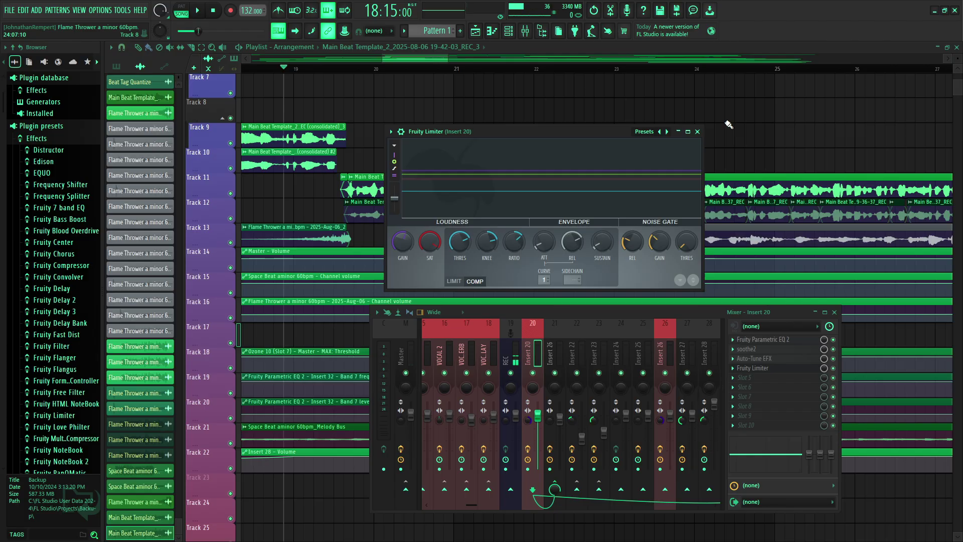
pyautogui.click(698, 132)
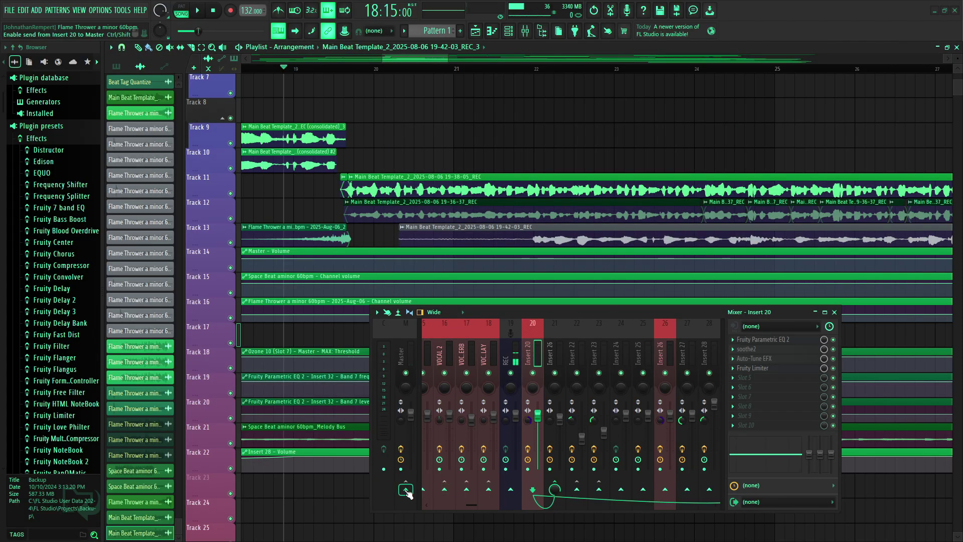
# Select mixer track 21, named Insert 26, and review its Fruity Limiter and Soundgoodizer settings.
pyautogui.click(557, 360)
pyautogui.click(764, 340)
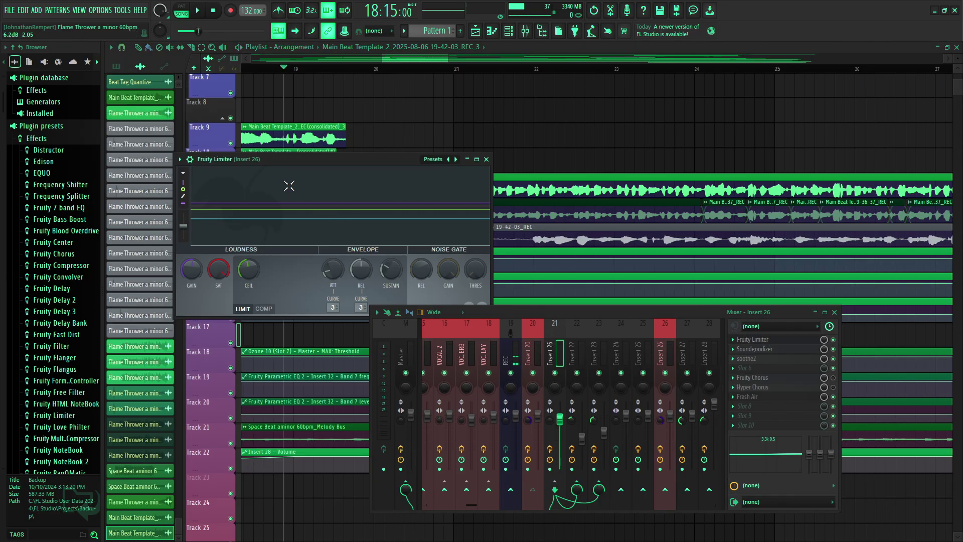
pyautogui.moveTo(308, 160); pyautogui.dragTo(402, 139)
pyautogui.click(755, 349)
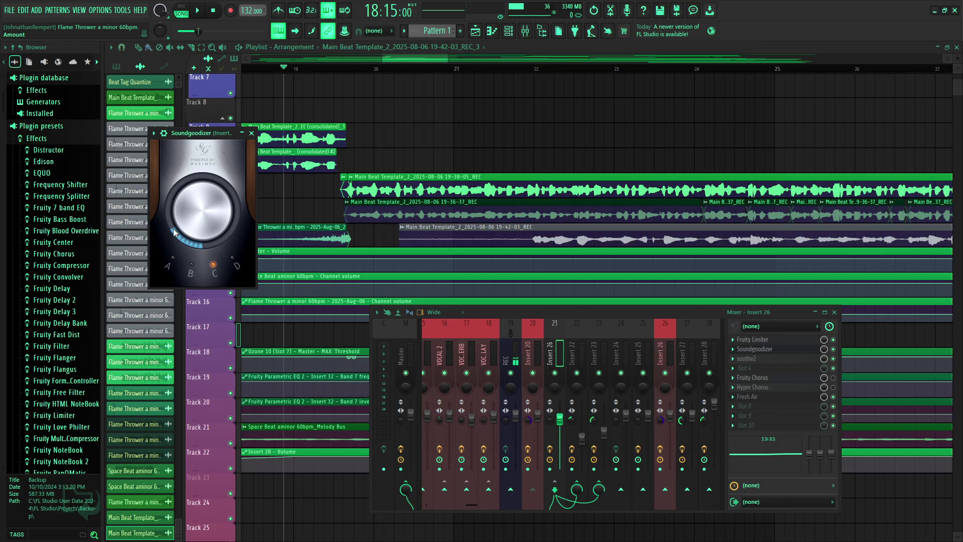
# Review the soothe2 and Fresh Air settings on mixer track 21 (Insert 26), closing each plugin.
pyautogui.click(747, 359)
pyautogui.moveTo(536, 133); pyautogui.dragTo(541, 82)
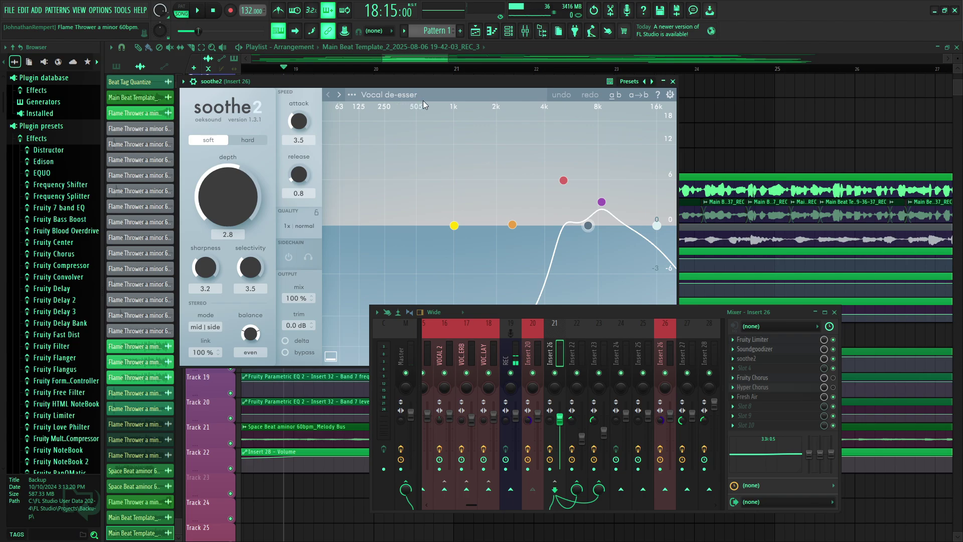
pyautogui.click(673, 81)
pyautogui.click(754, 398)
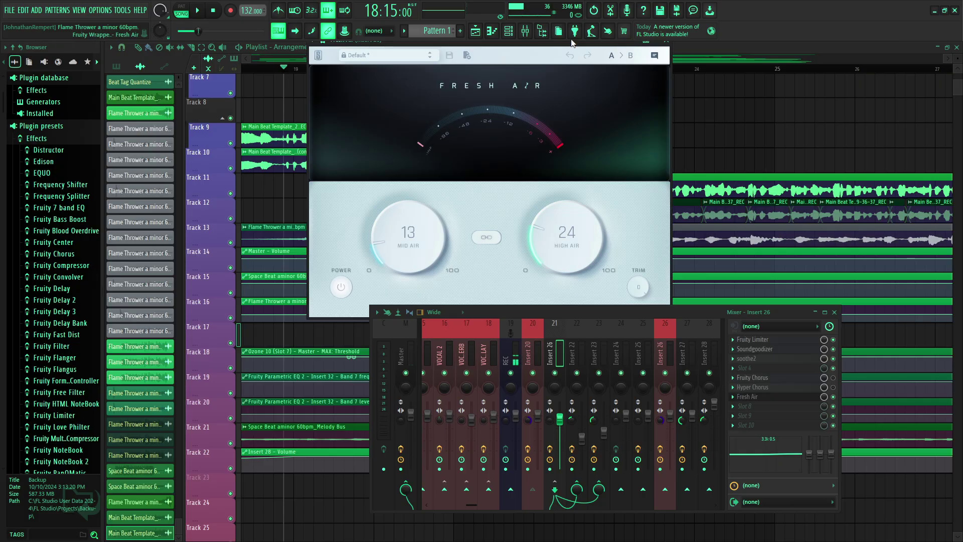
pyautogui.moveTo(529, 47); pyautogui.dragTo(530, 60)
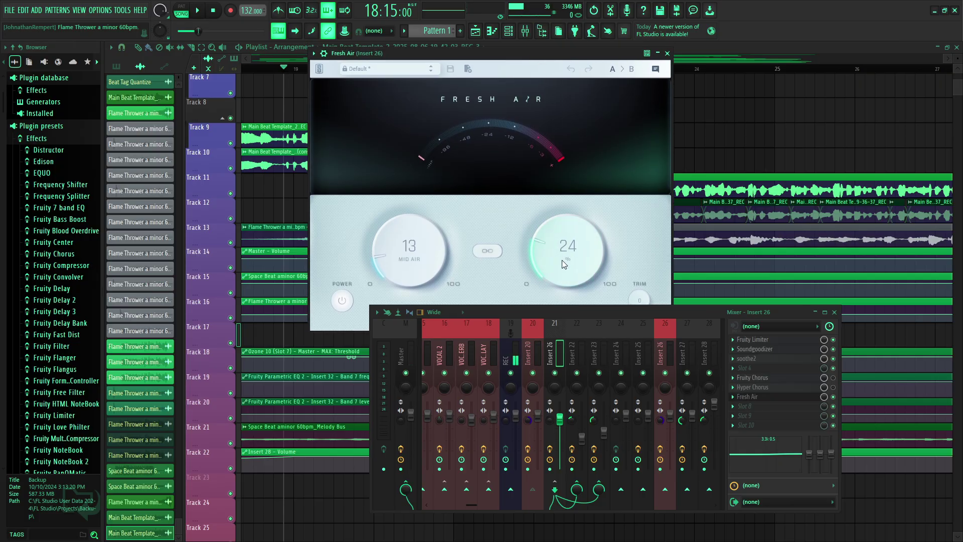
pyautogui.click(667, 54)
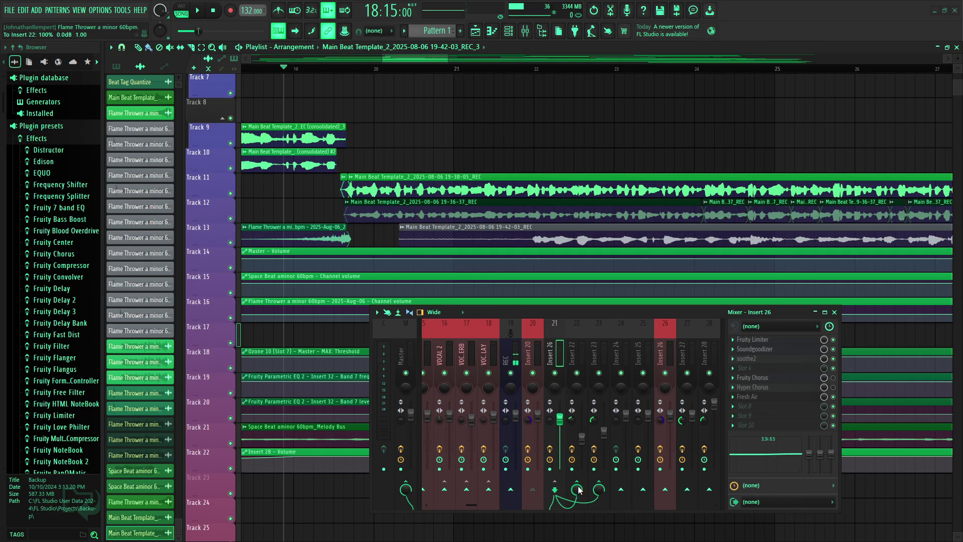
# Select mixer track Insert 22, review its Fruity Reeverb 2 settings, and close the reverb.
pyautogui.click(571, 347)
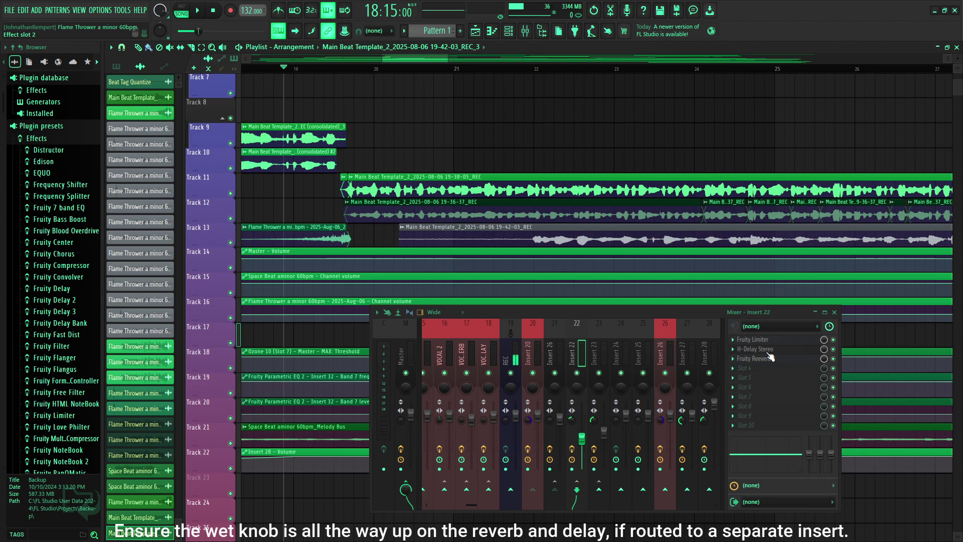
pyautogui.click(769, 360)
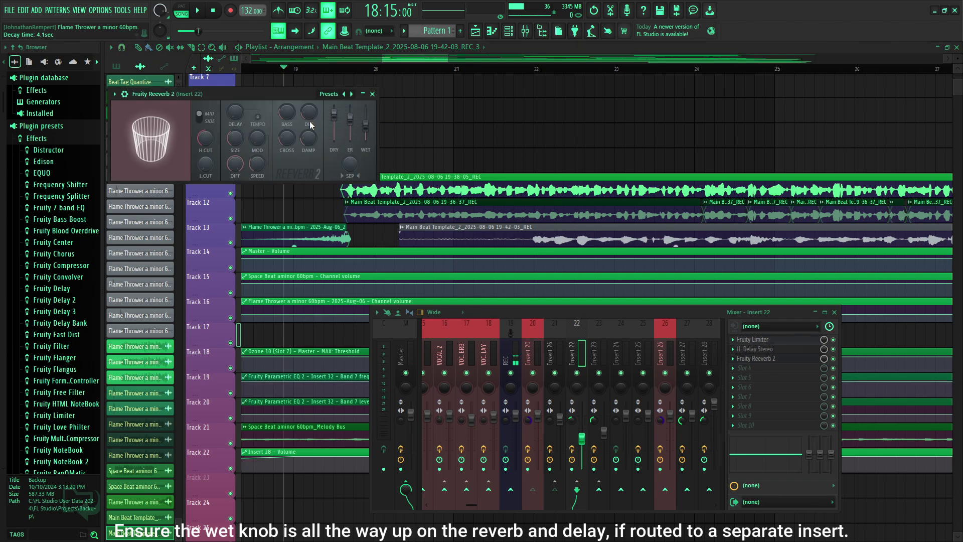
pyautogui.click(372, 94)
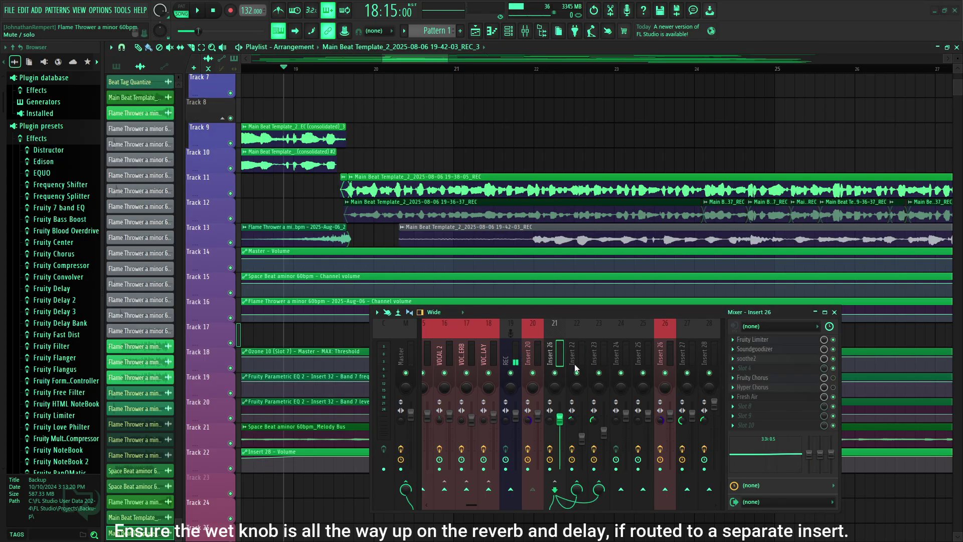
# Review Insert 23's ValhallaSupermassive and its preset list without loading another preset, and check the soothe2 that follows it.
pyautogui.click(601, 352)
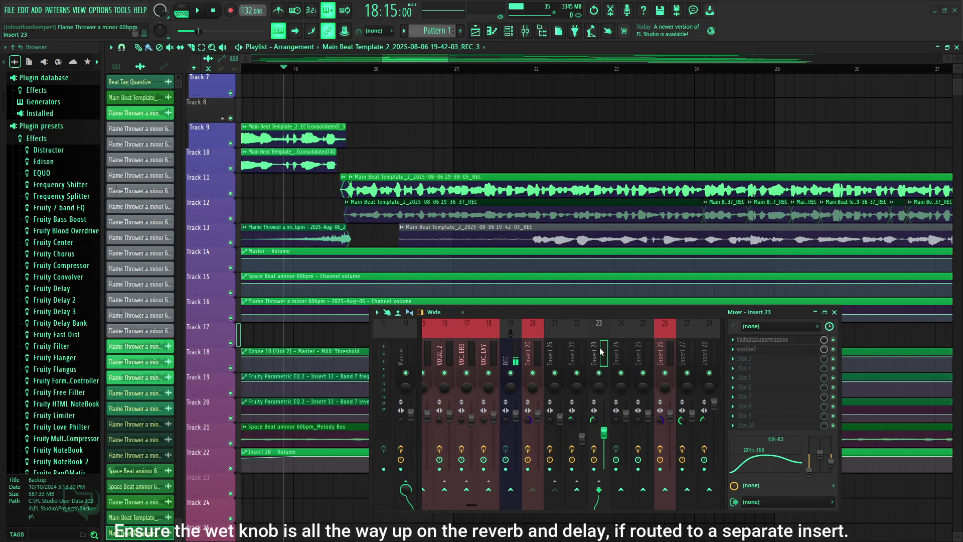
pyautogui.click(767, 339)
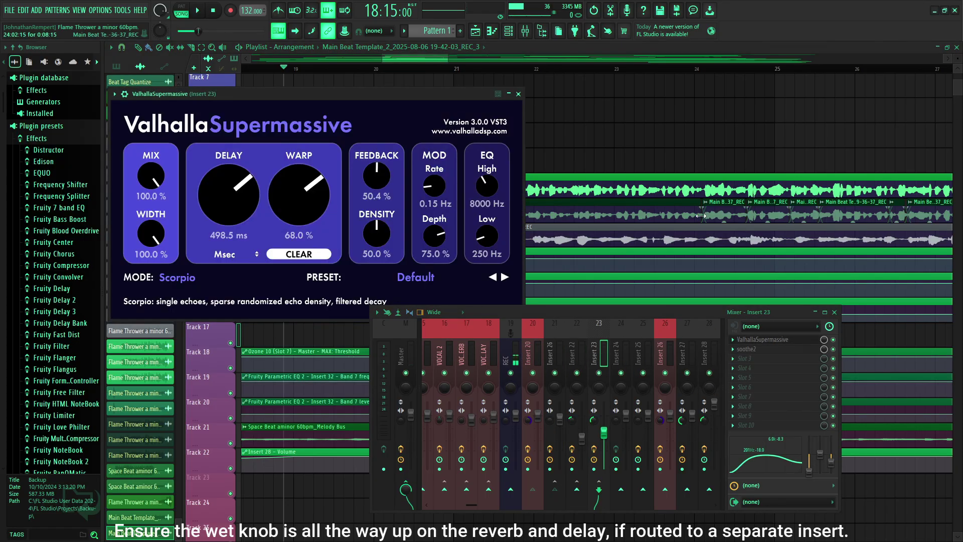
pyautogui.click(399, 279)
pyautogui.click(492, 299)
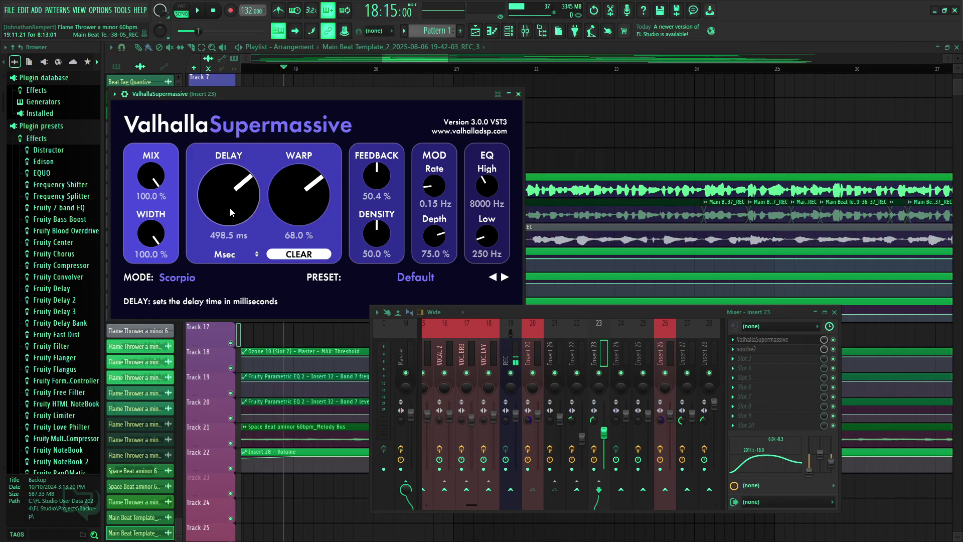
pyautogui.click(745, 349)
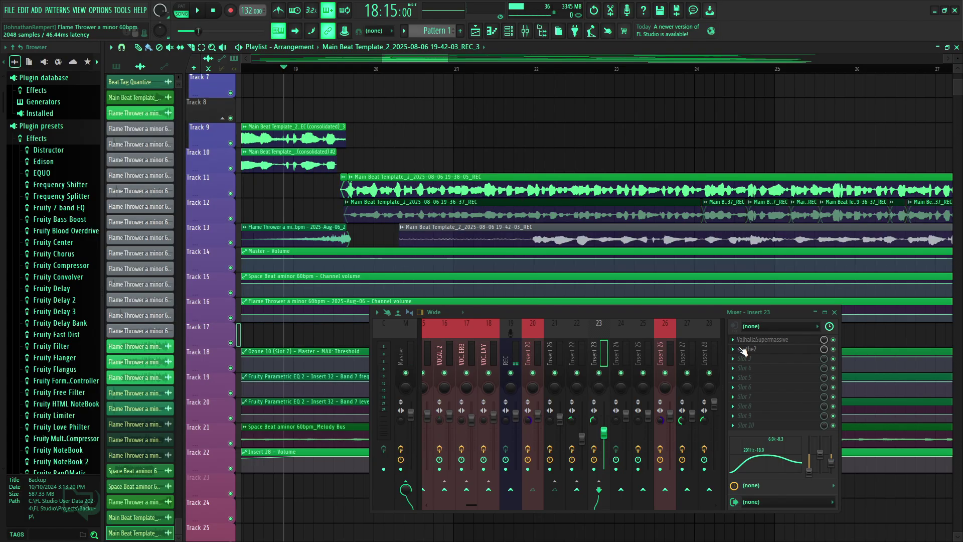
pyautogui.click(619, 106)
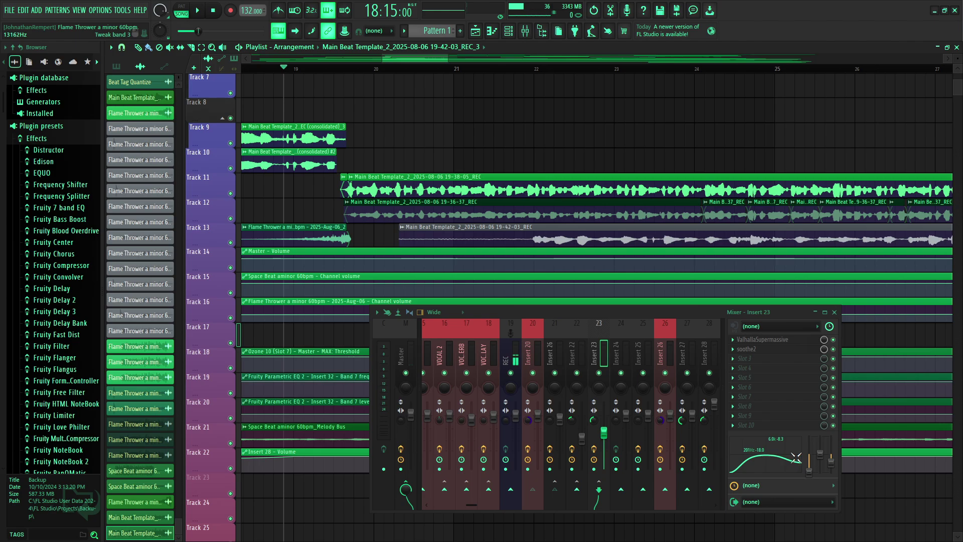
# Delete the Newtone plugin from the Master track's effects chain.
pyautogui.click(411, 347)
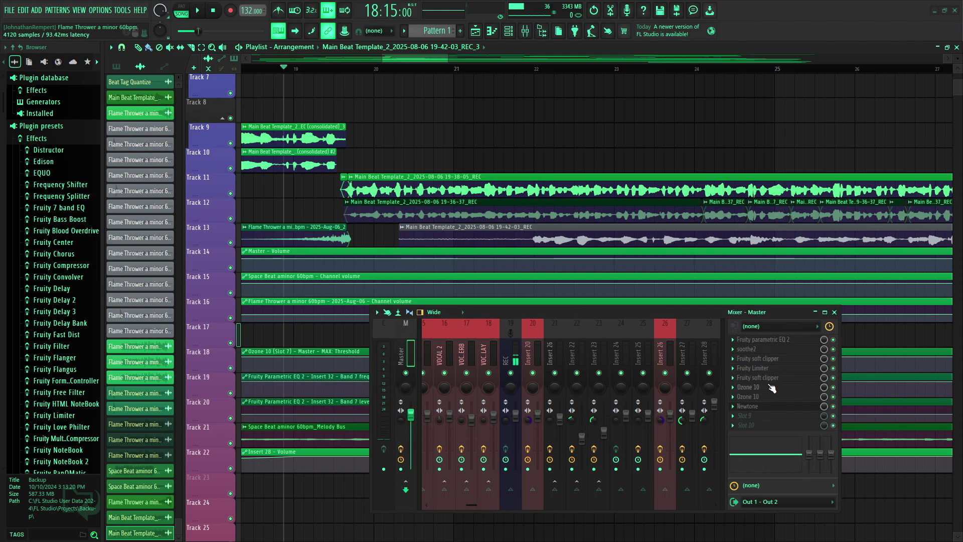
pyautogui.click(733, 407)
pyautogui.click(753, 304)
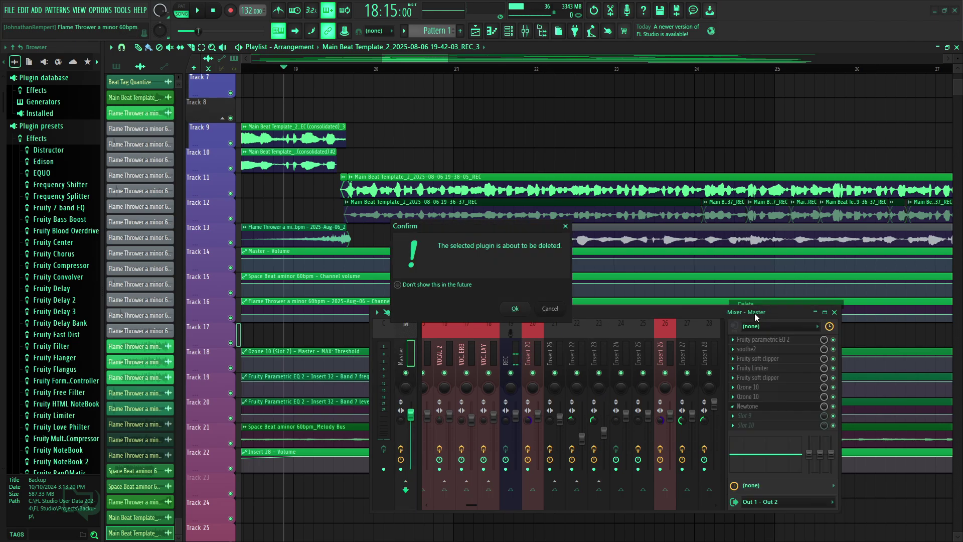
pyautogui.click(515, 308)
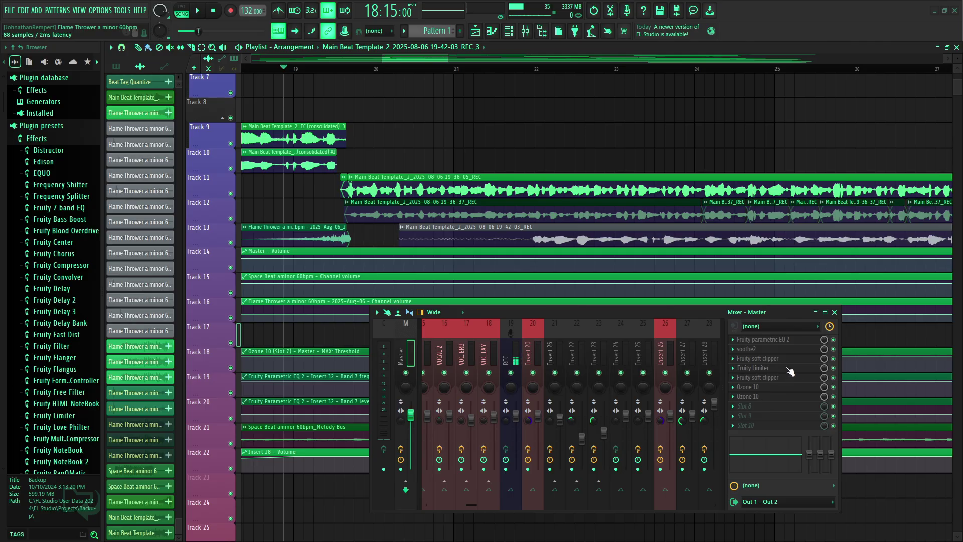
# Review the effects chains on mixer tracks Insert 20, Insert 31, Insert 27 and Insert 28.
pyautogui.click(541, 424)
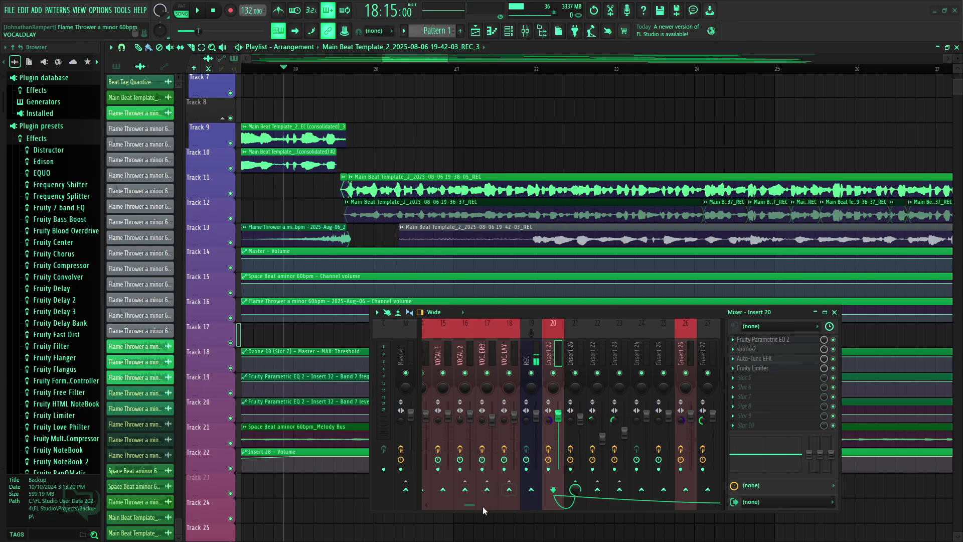
pyautogui.moveTo(469, 506); pyautogui.dragTo(487, 505)
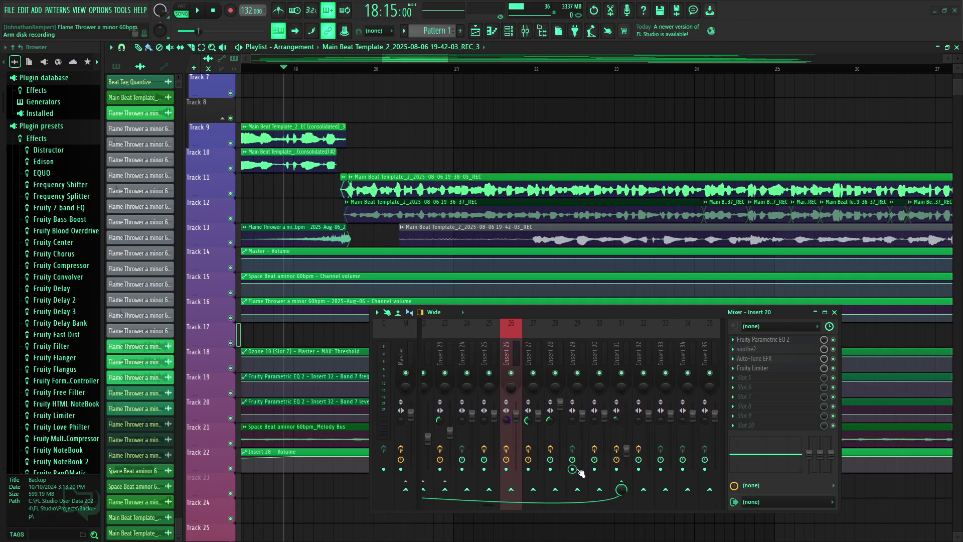
pyautogui.click(620, 352)
pyautogui.moveTo(456, 503); pyautogui.dragTo(494, 506)
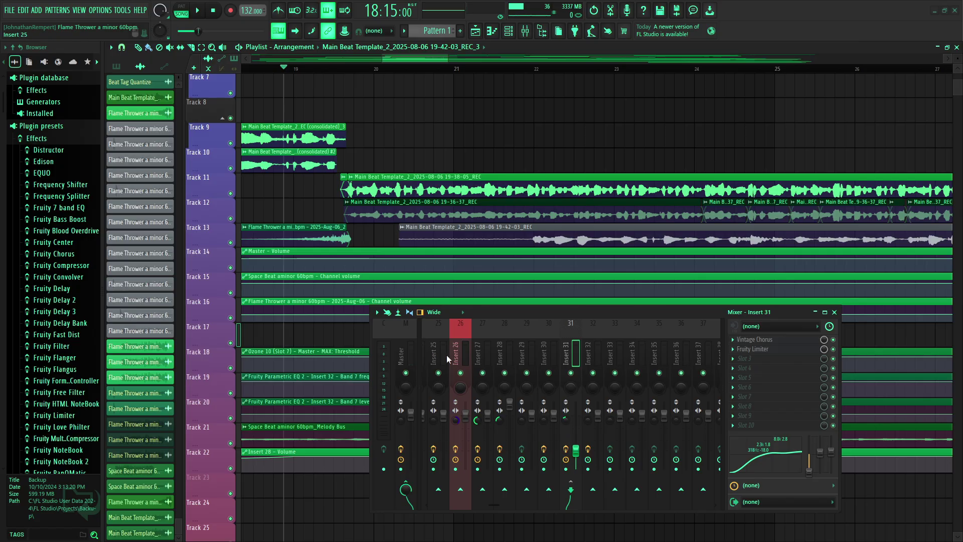
pyautogui.click(483, 353)
pyautogui.click(508, 350)
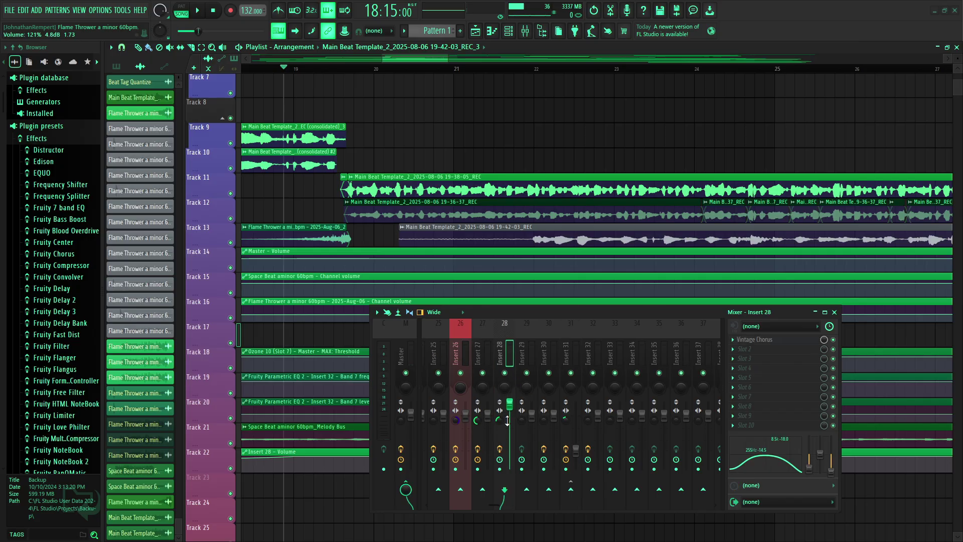